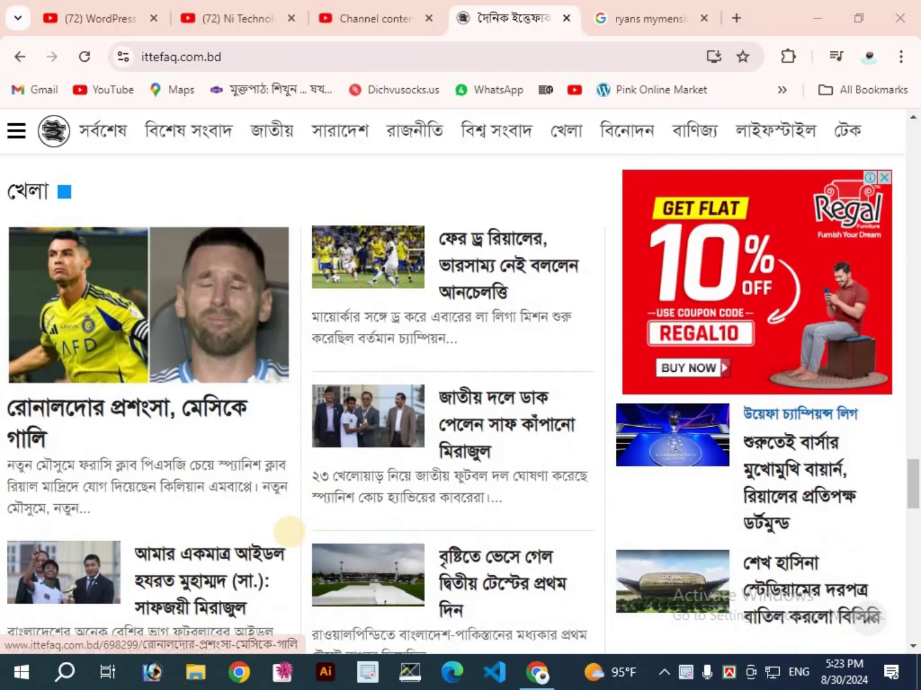
- Look through the news homepage's sections, from sports and entertainment to videos, politics and local news
scroll(291, 542, down, 10)
scroll(291, 542, down, 20)
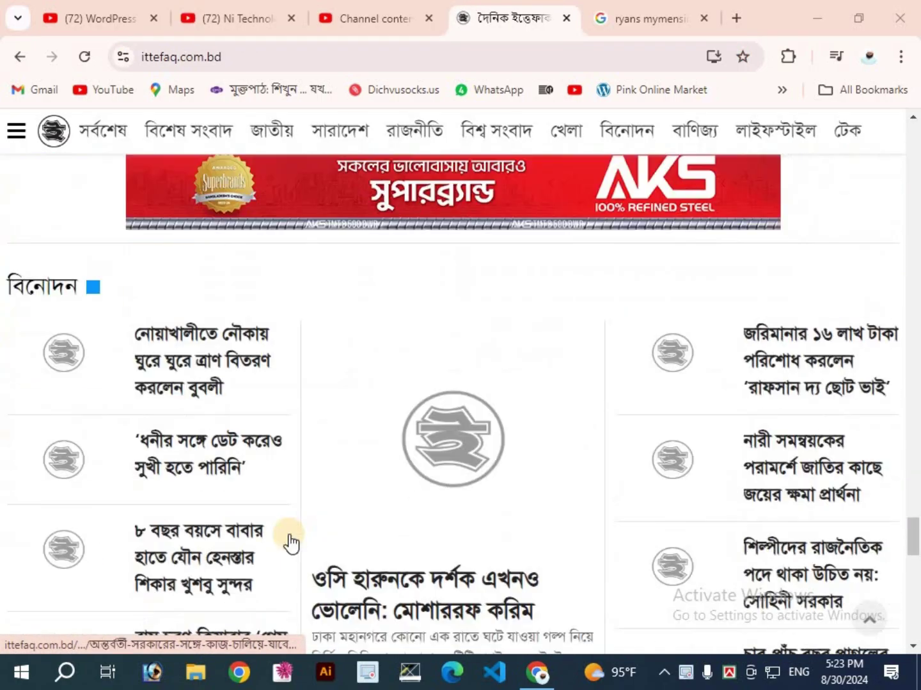
scroll(290, 543, down, 20)
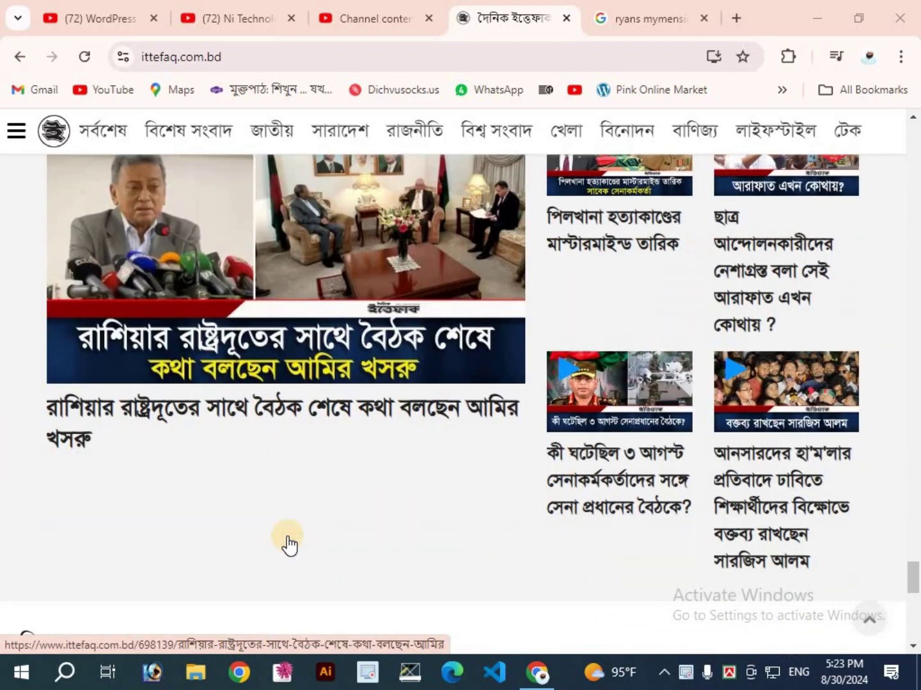
scroll(289, 536, up, 20)
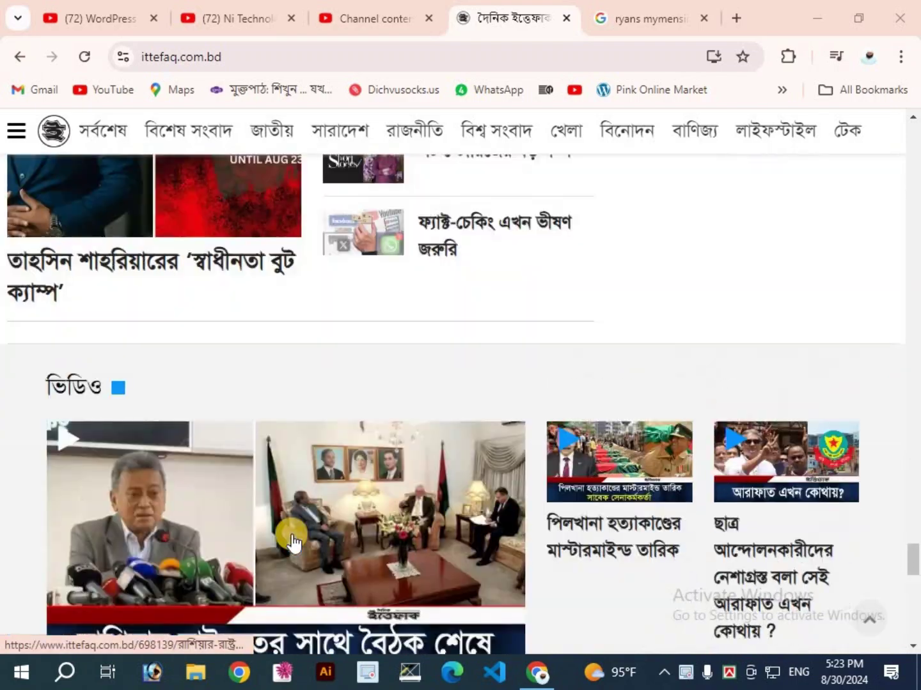
scroll(291, 533, up, 15)
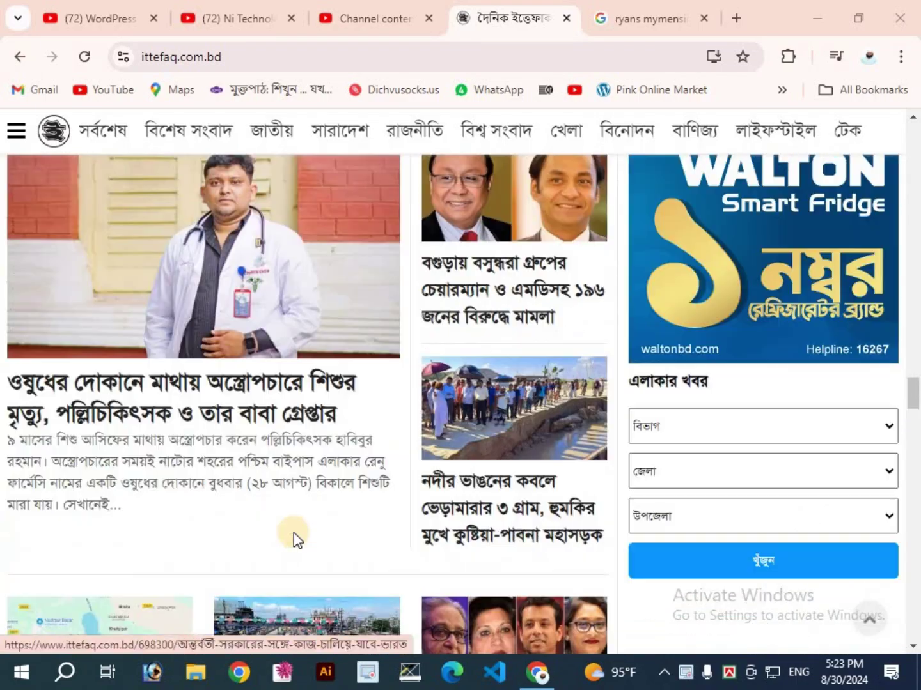
scroll(294, 544, up, 15)
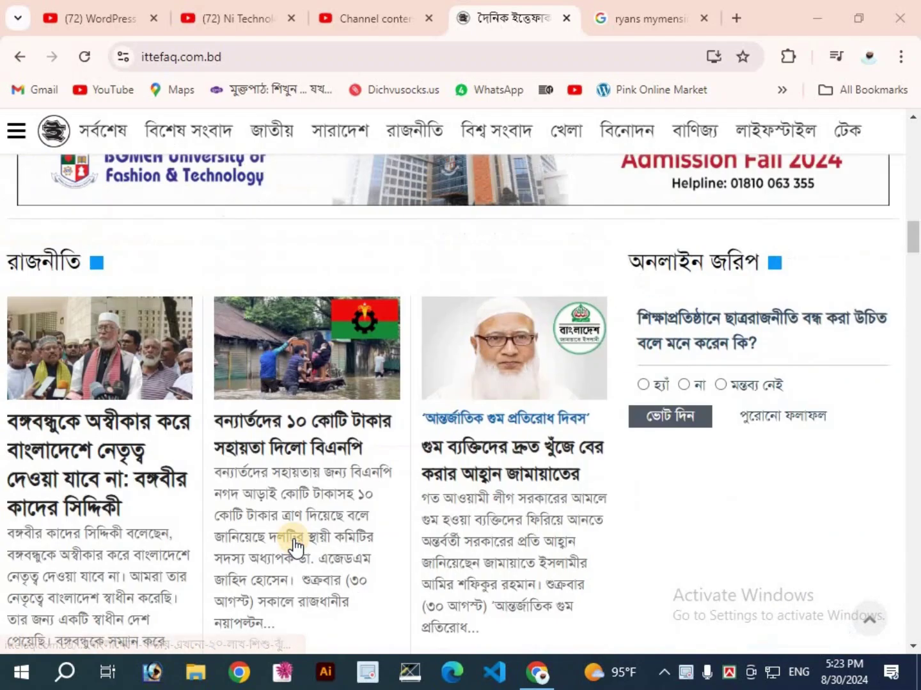
scroll(294, 542, up, 5)
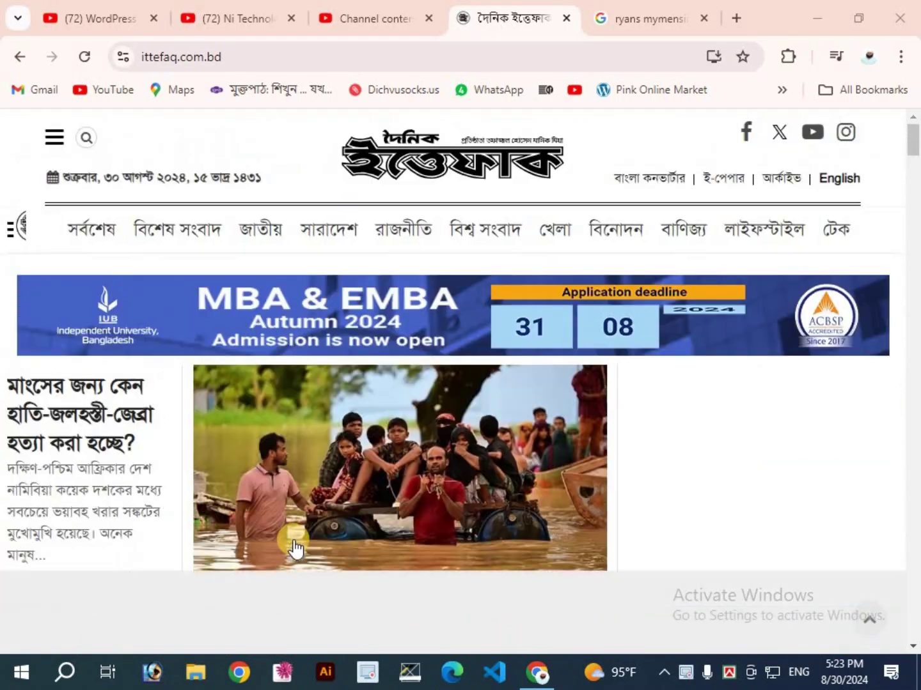
scroll(295, 548, down, 15)
scroll(299, 553, down, 15)
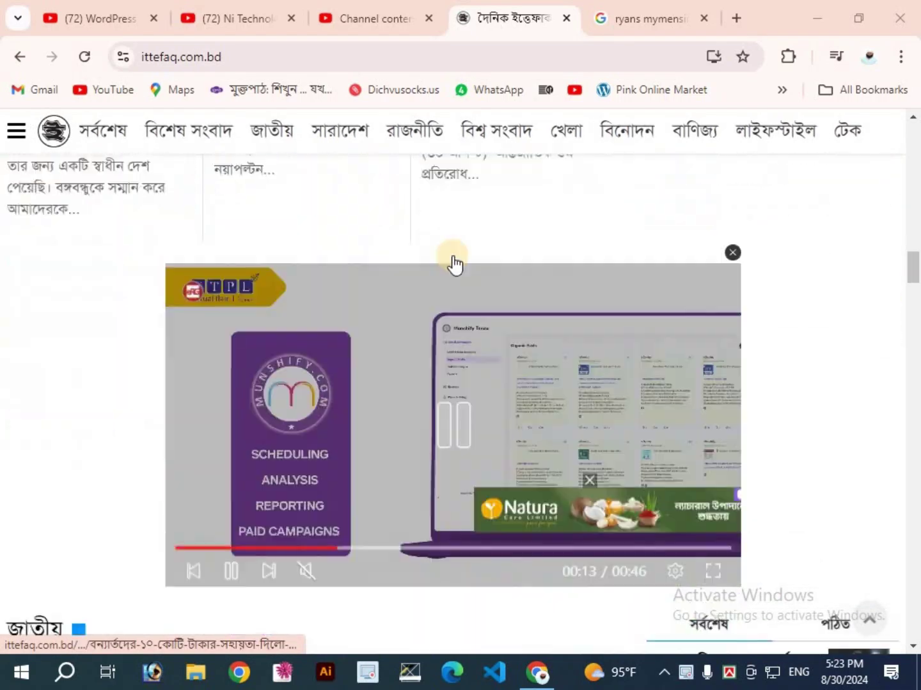
scroll(388, 411, down, 15)
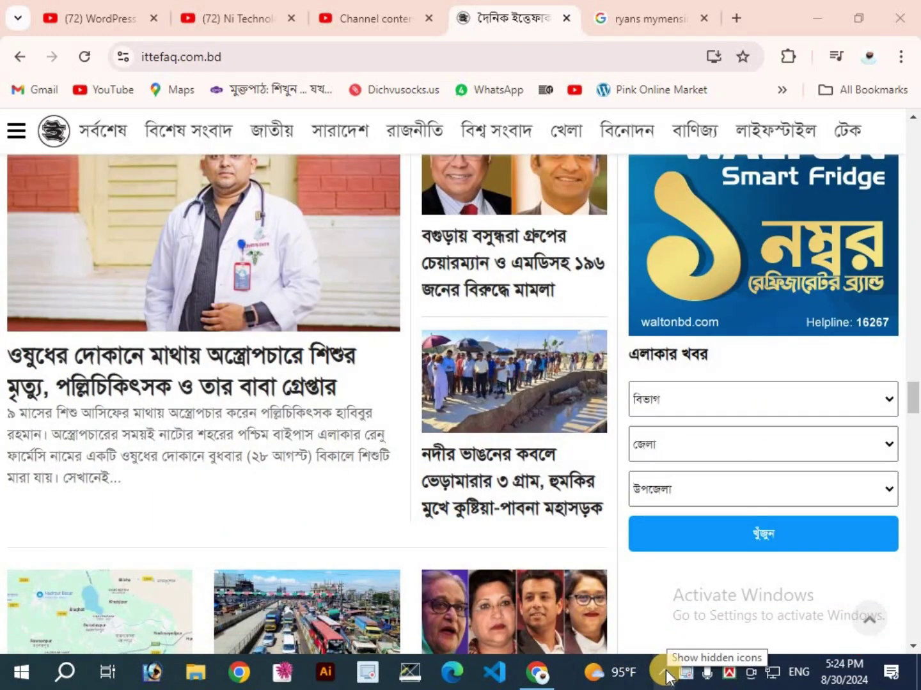
click(665, 671)
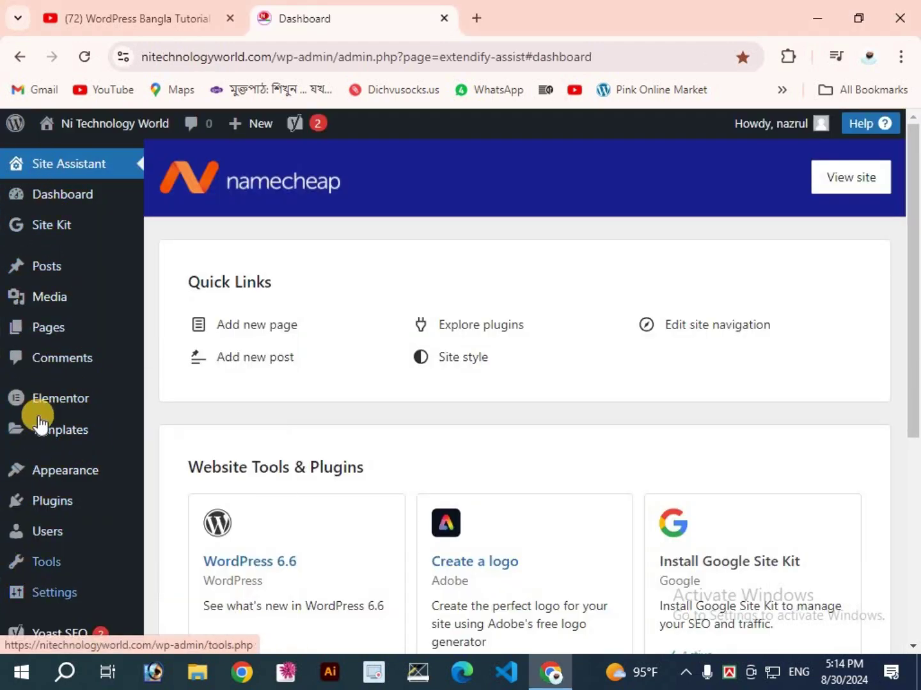
- Open the page for adding new plugins and search the plugin directory for "wp"
mouse_move(49, 519)
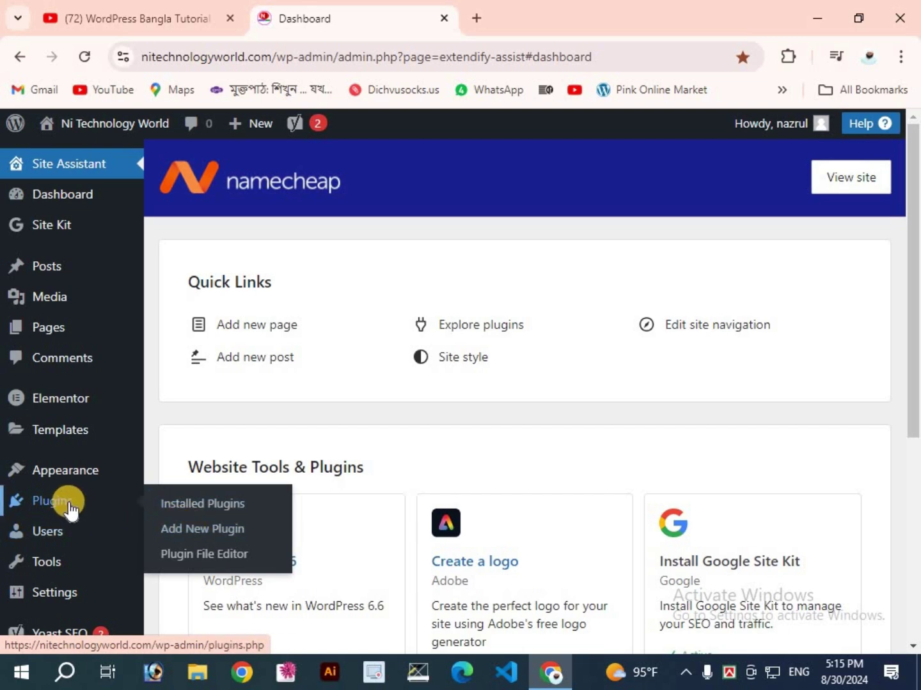
click(232, 532)
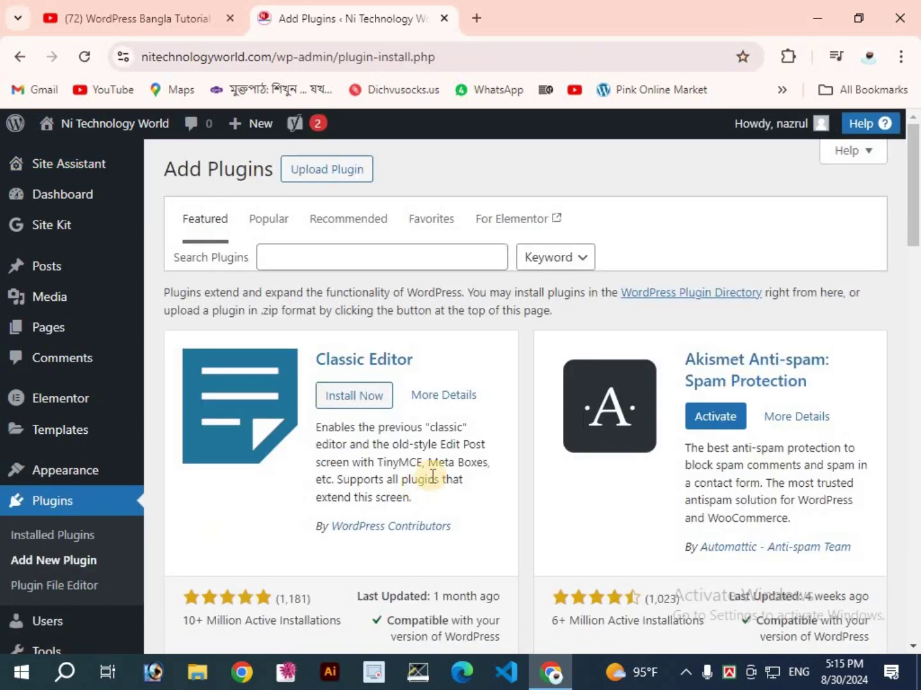
click(287, 256)
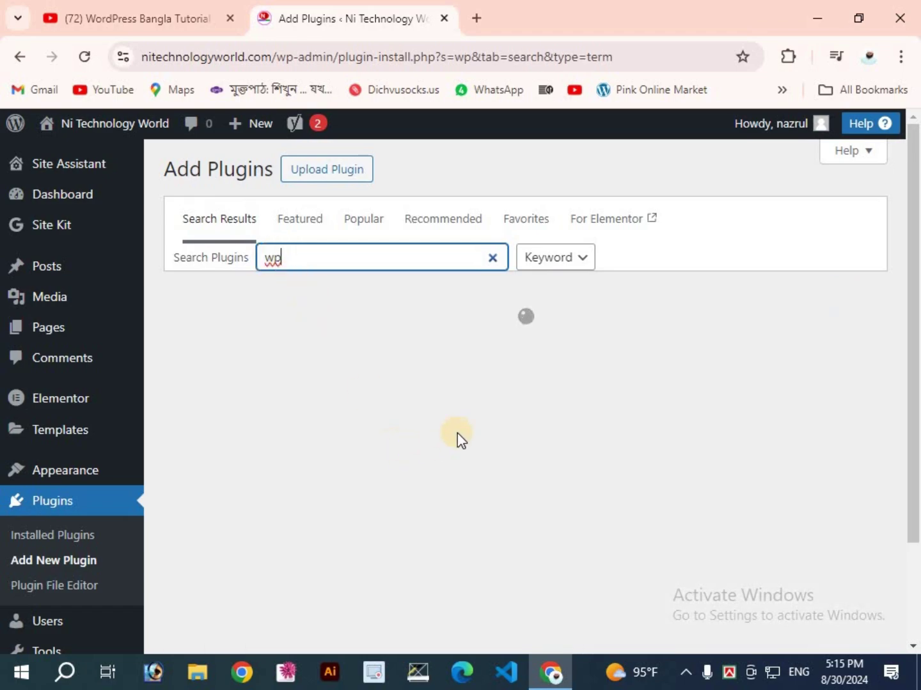
- Open the details of the WP-Optimize plugin, read through its description of caching, image compression, database cleaning and minification, and close them
scroll(433, 438, down, 12)
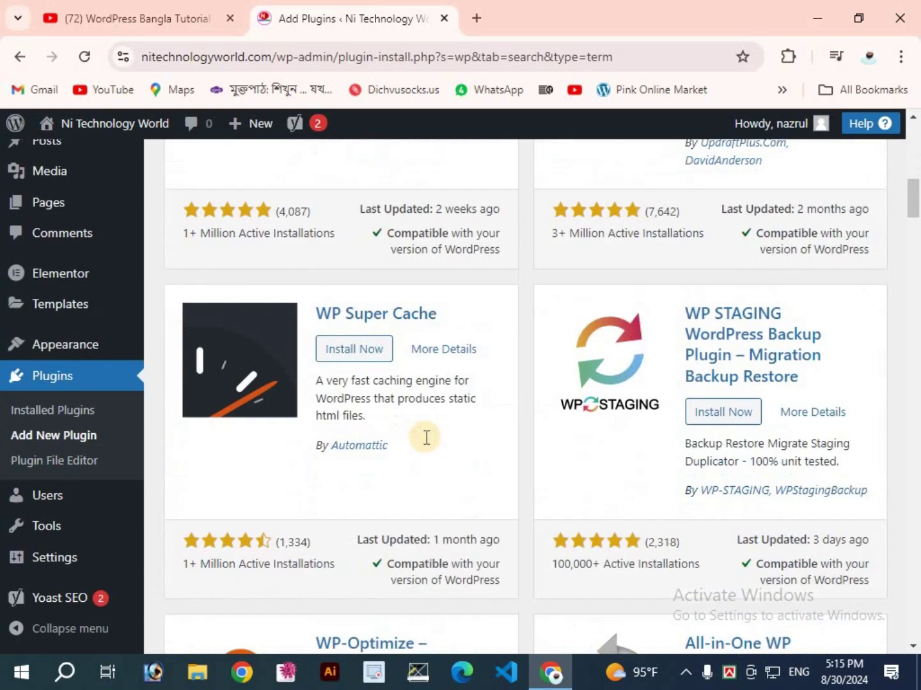
scroll(424, 439, down, 4)
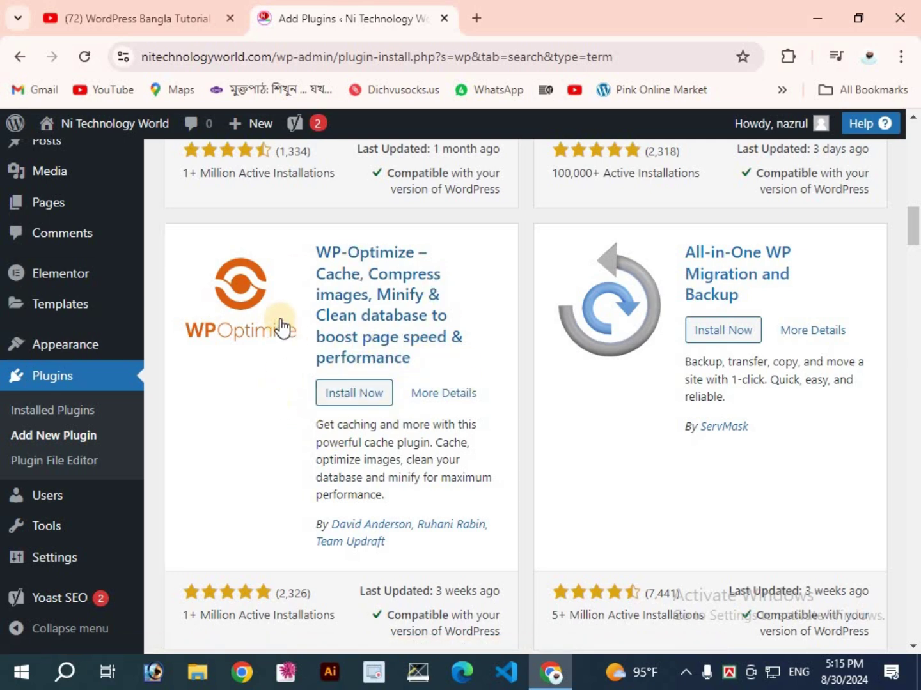
click(374, 329)
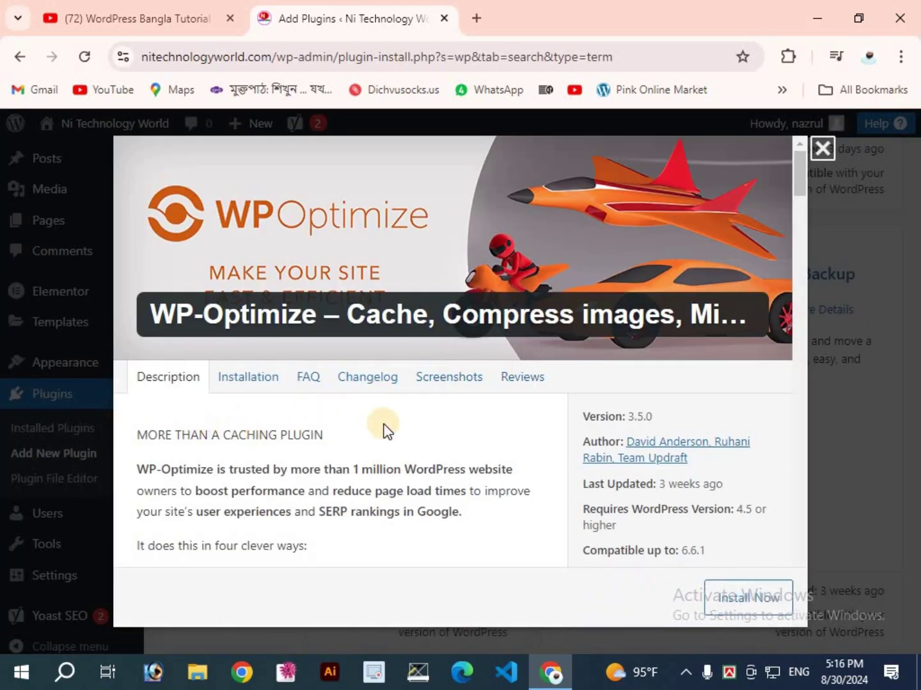
scroll(358, 428, down, 3)
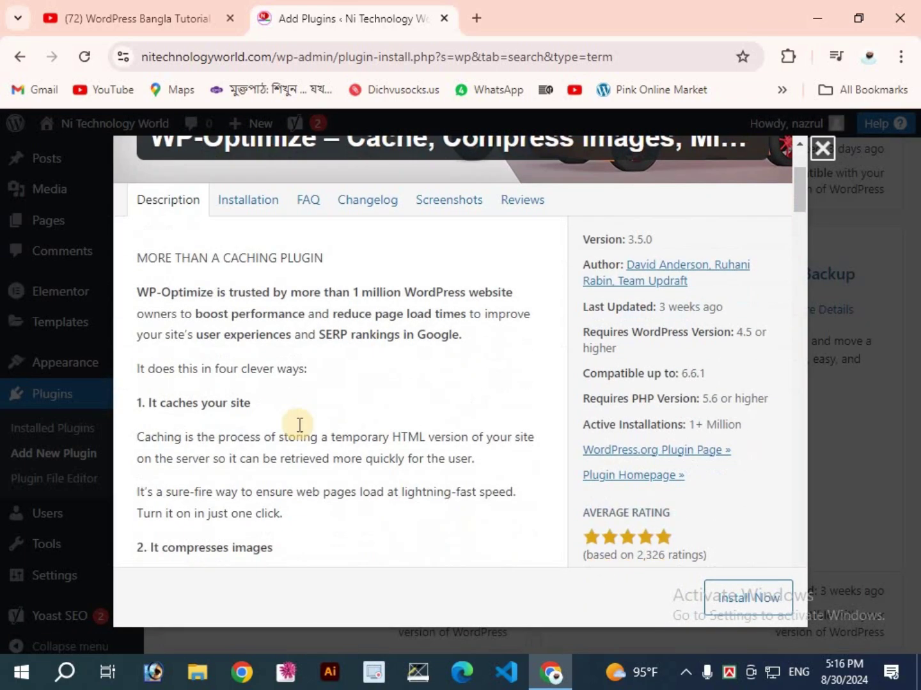
scroll(258, 332, down, 1)
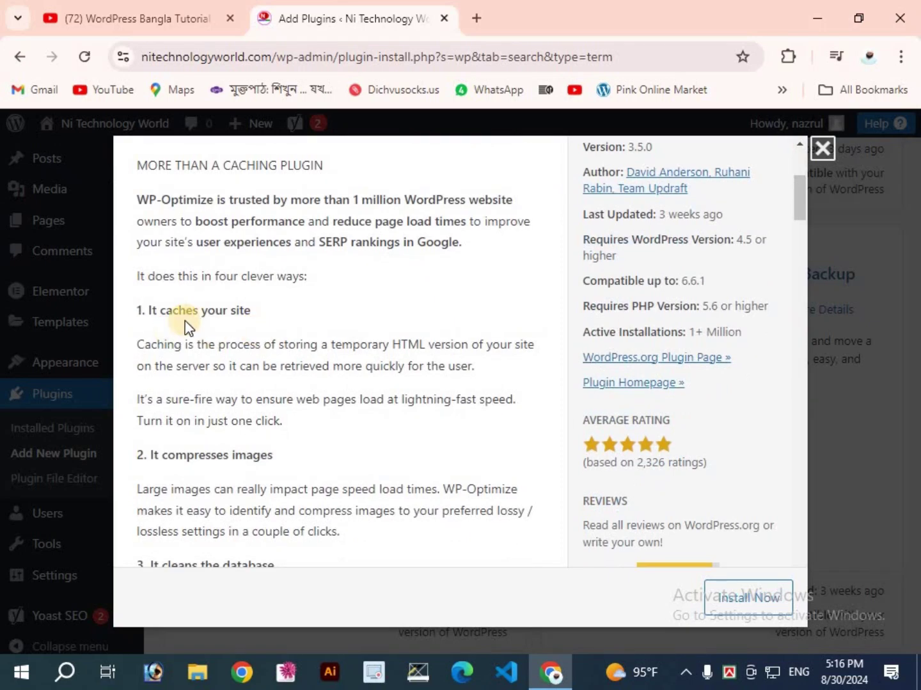
scroll(268, 321, down, 4)
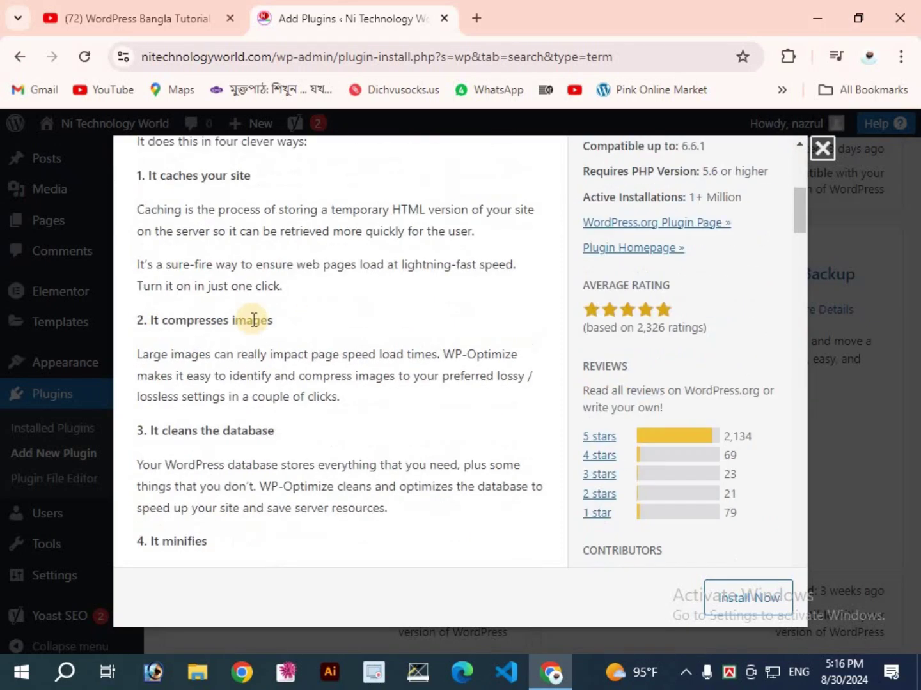
scroll(211, 305, up, 1)
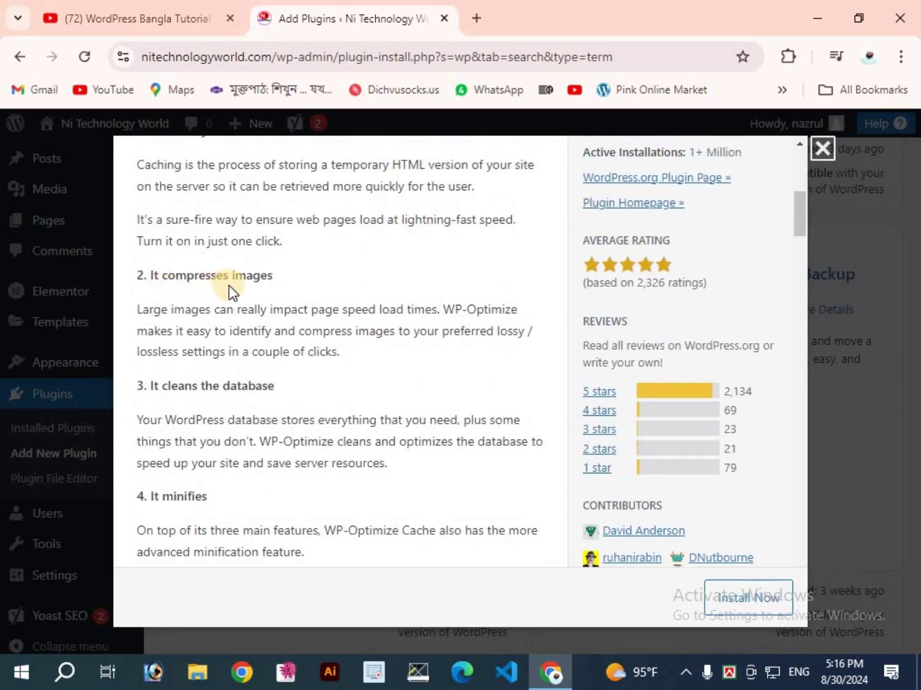
scroll(282, 293, down, 1)
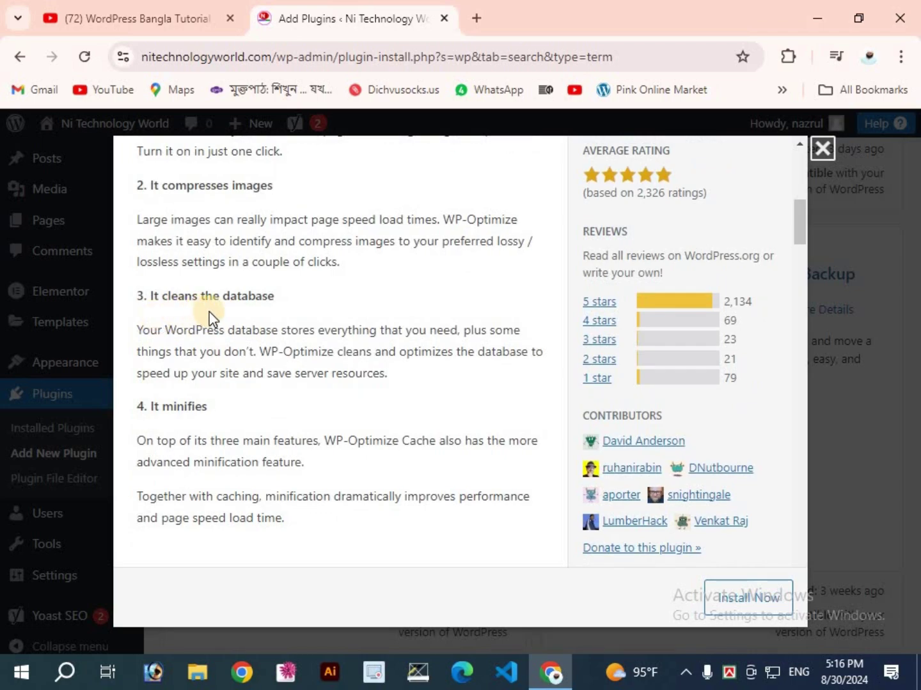
scroll(286, 311, down, 1)
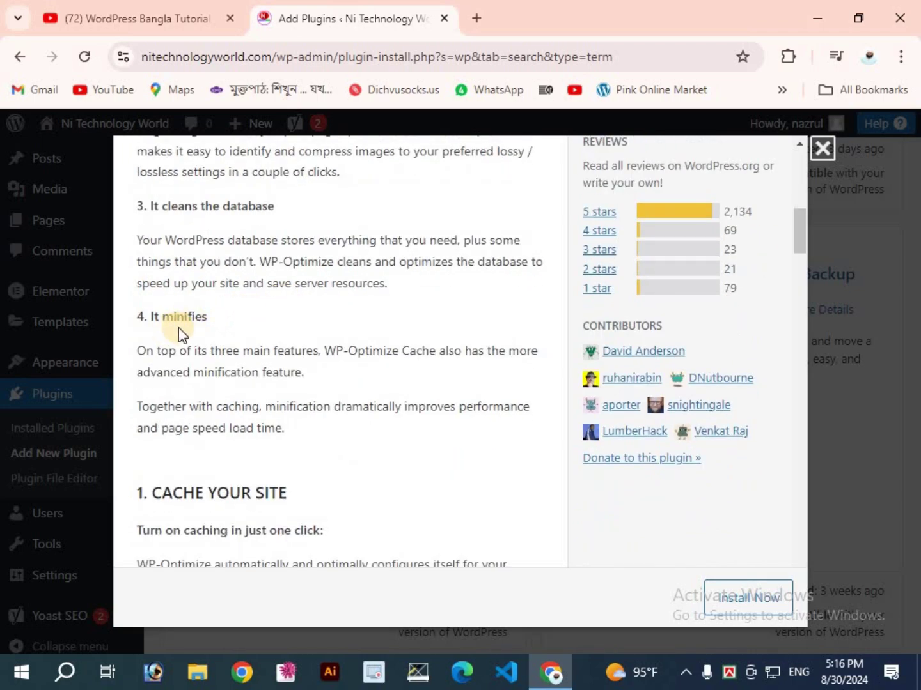
scroll(211, 328, down, 2)
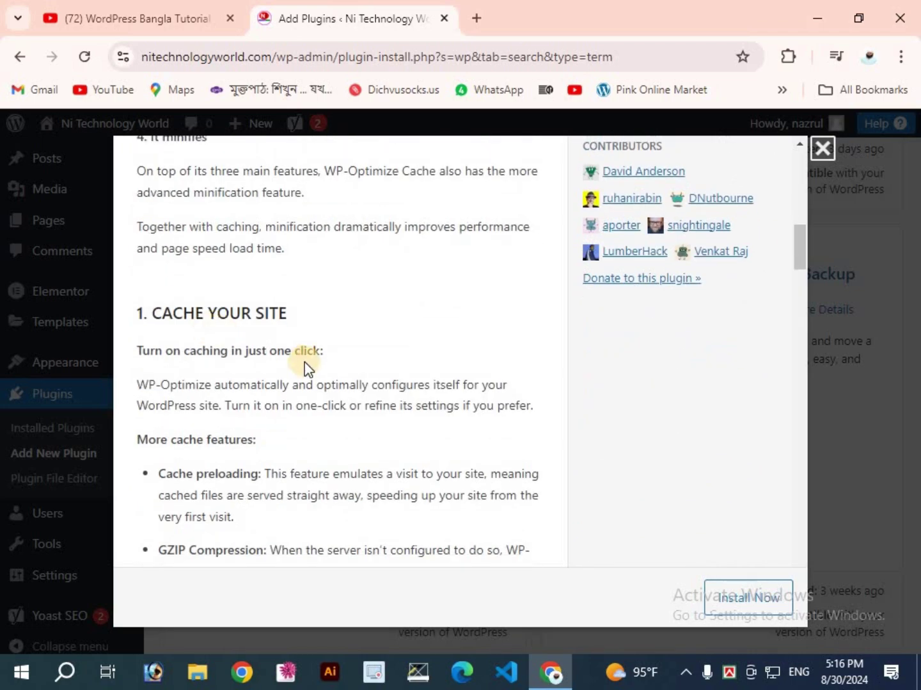
scroll(304, 362, down, 2)
scroll(274, 368, down, 6)
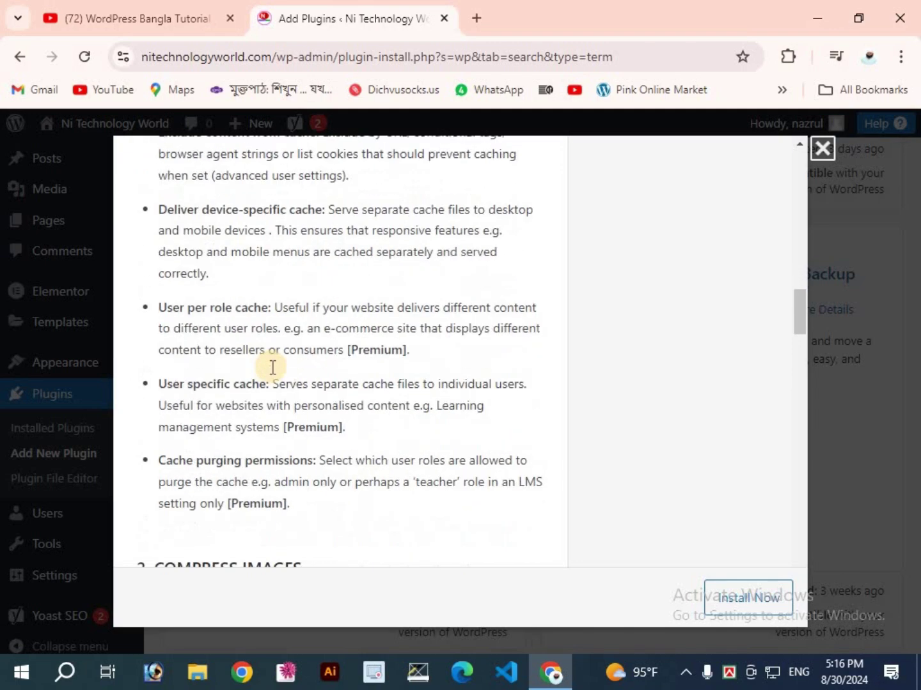
scroll(273, 371, down, 12)
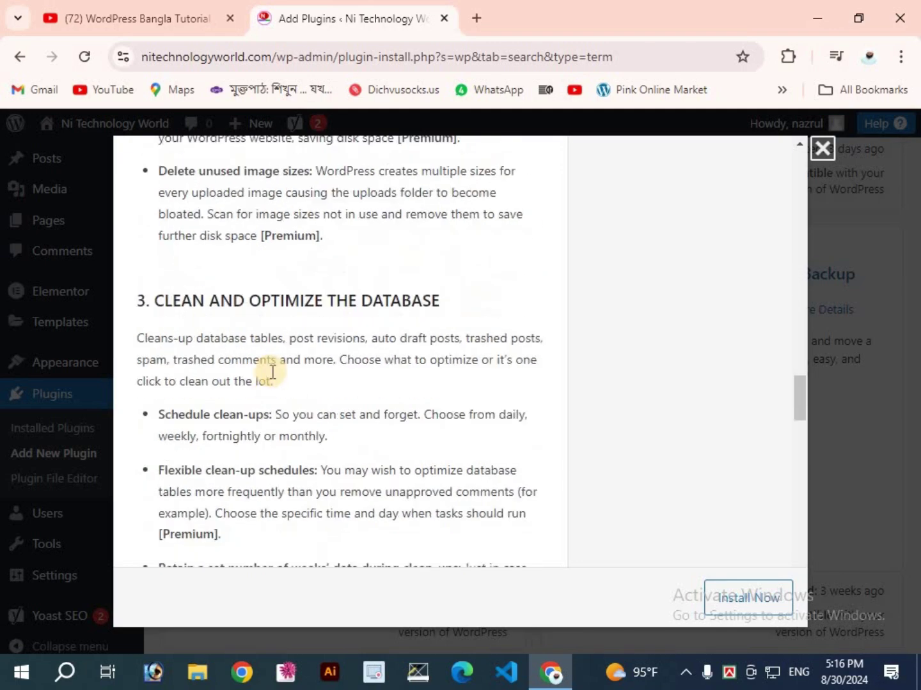
scroll(272, 372, down, 15)
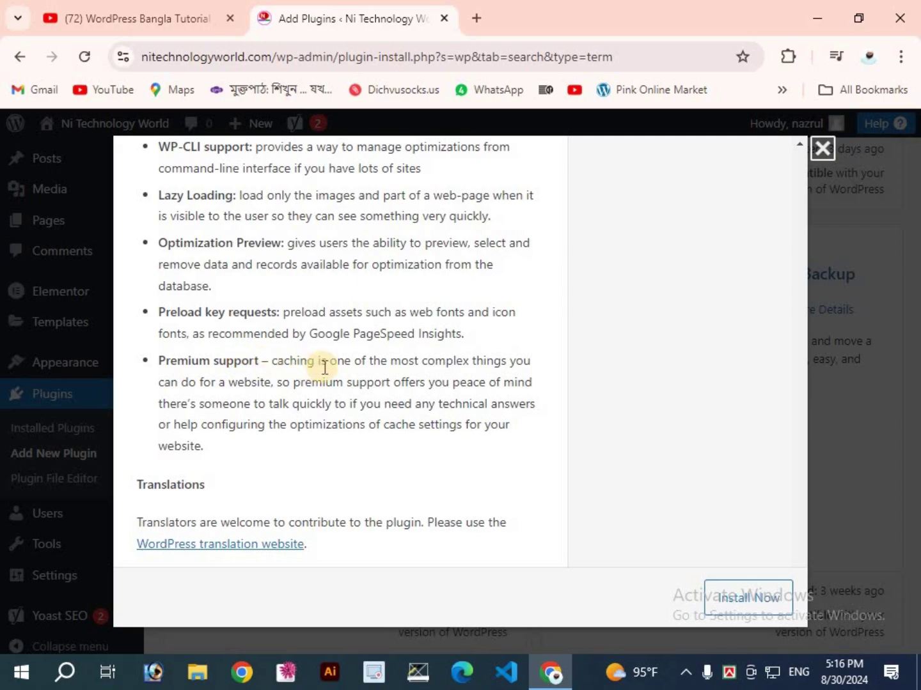
scroll(322, 378, up, 5)
scroll(323, 380, up, 15)
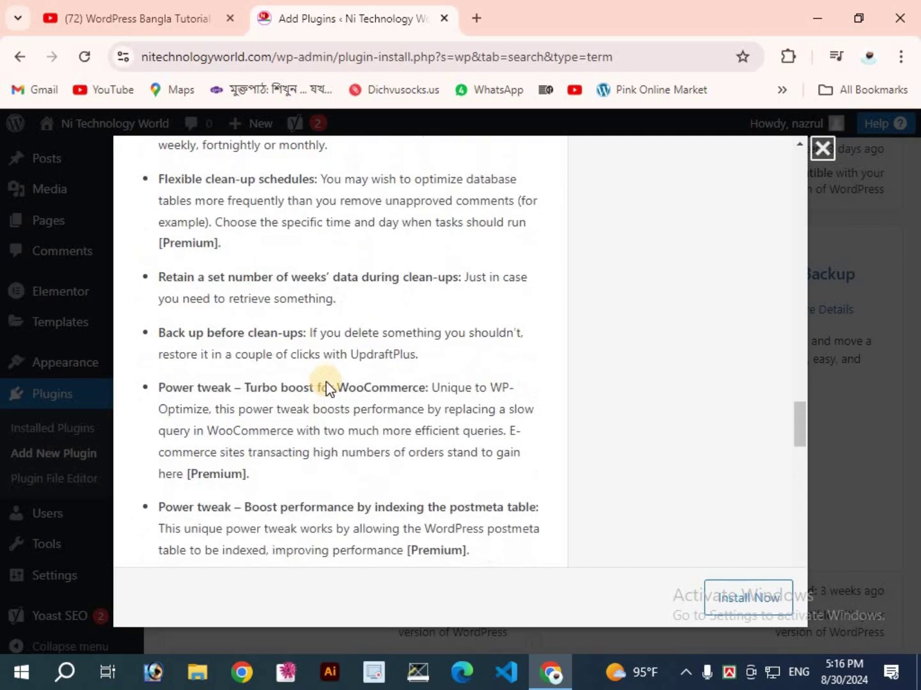
scroll(325, 383, up, 20)
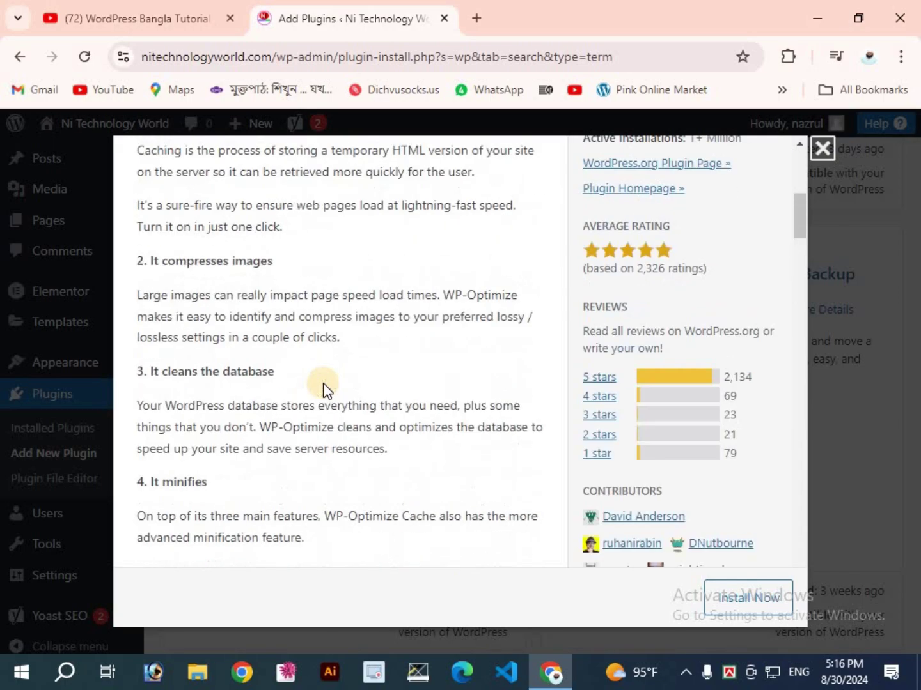
scroll(324, 393, up, 5)
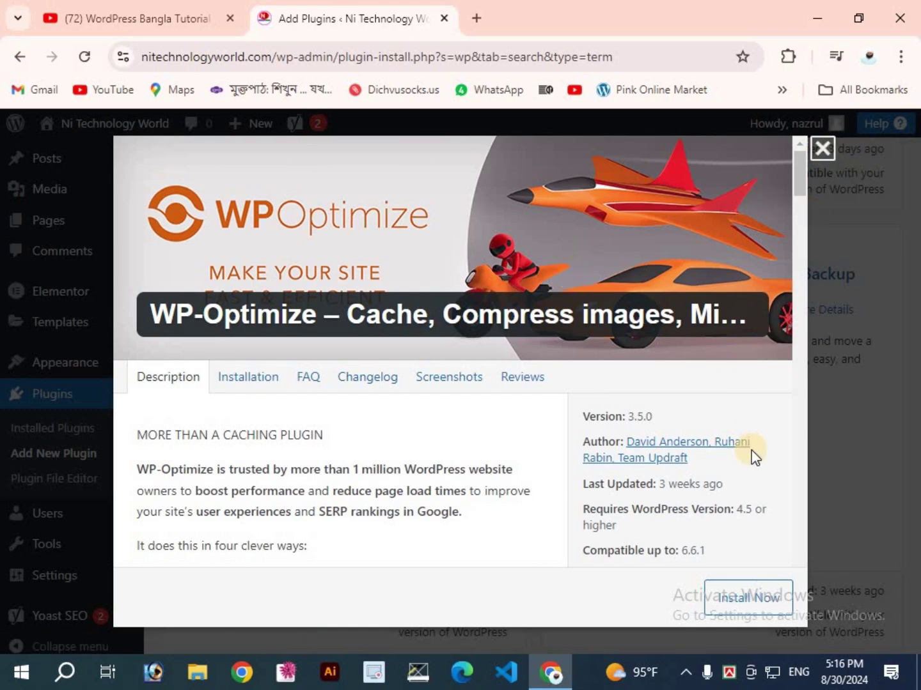
scroll(743, 480, down, 4)
click(823, 156)
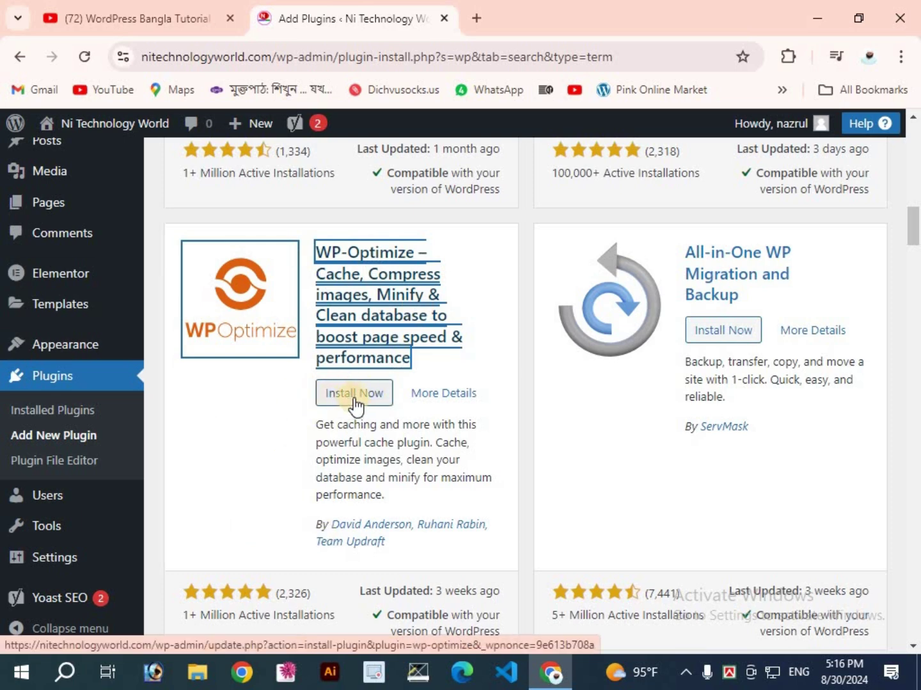
- Install and activate the WP-Optimize plugin
click(354, 397)
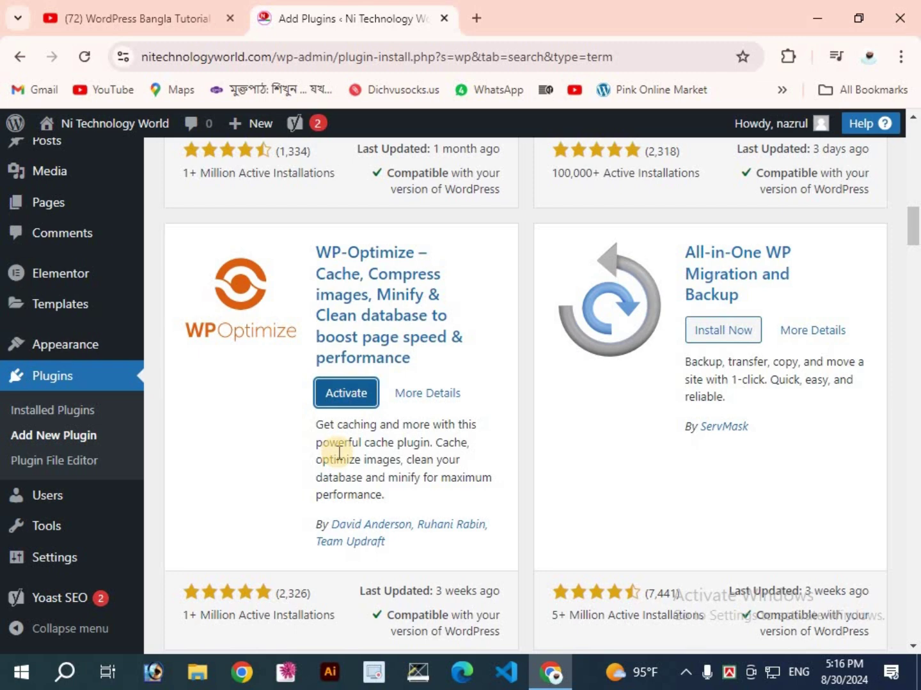
click(346, 396)
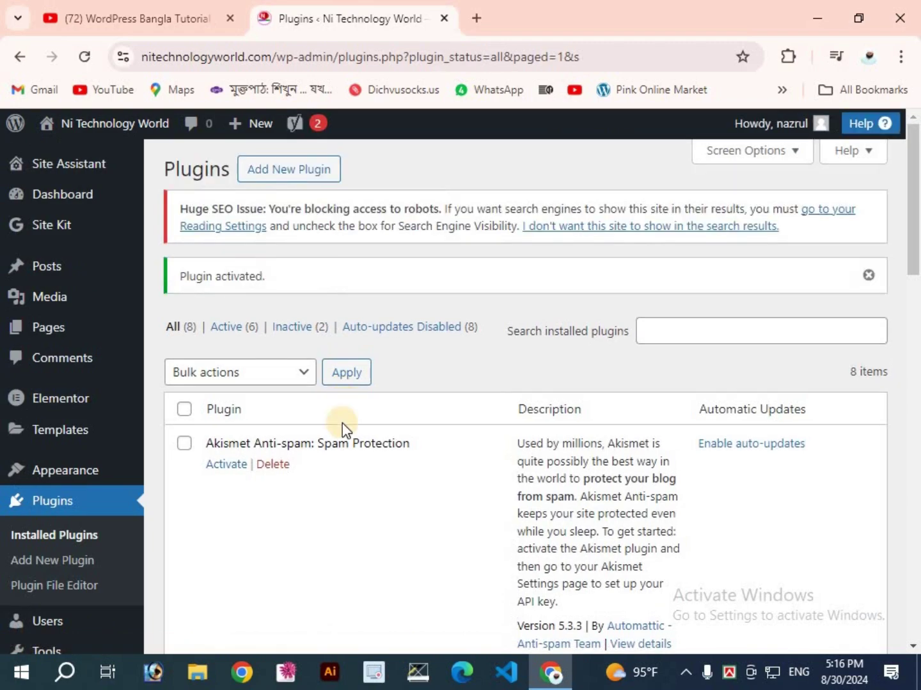
- Find WP-Optimize - Clean, Compress, Cache in the list of installed plugins and select it
scroll(280, 415, down, 1)
scroll(286, 415, down, 9)
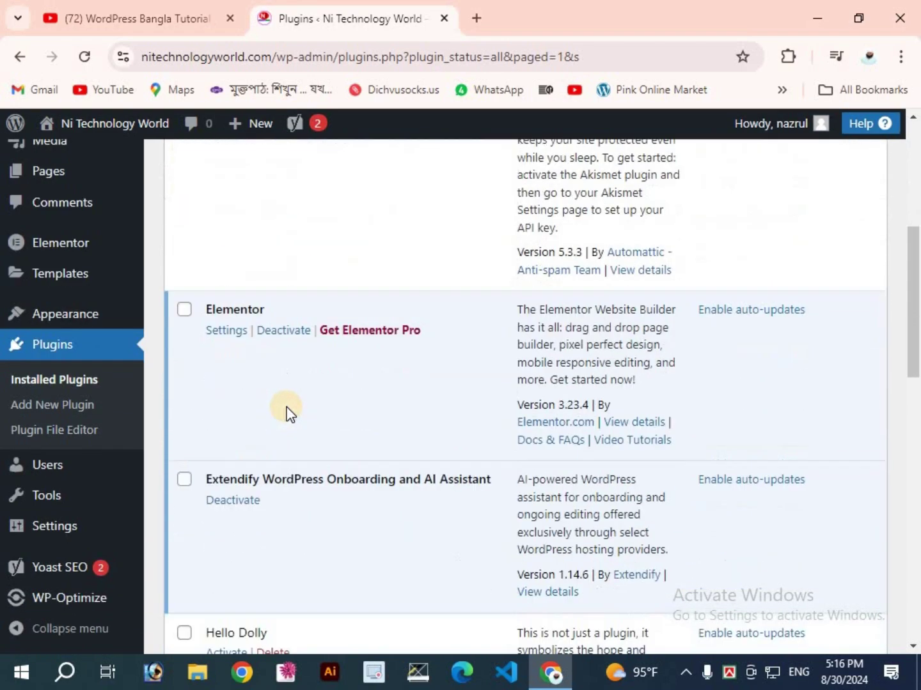
scroll(284, 412, down, 8)
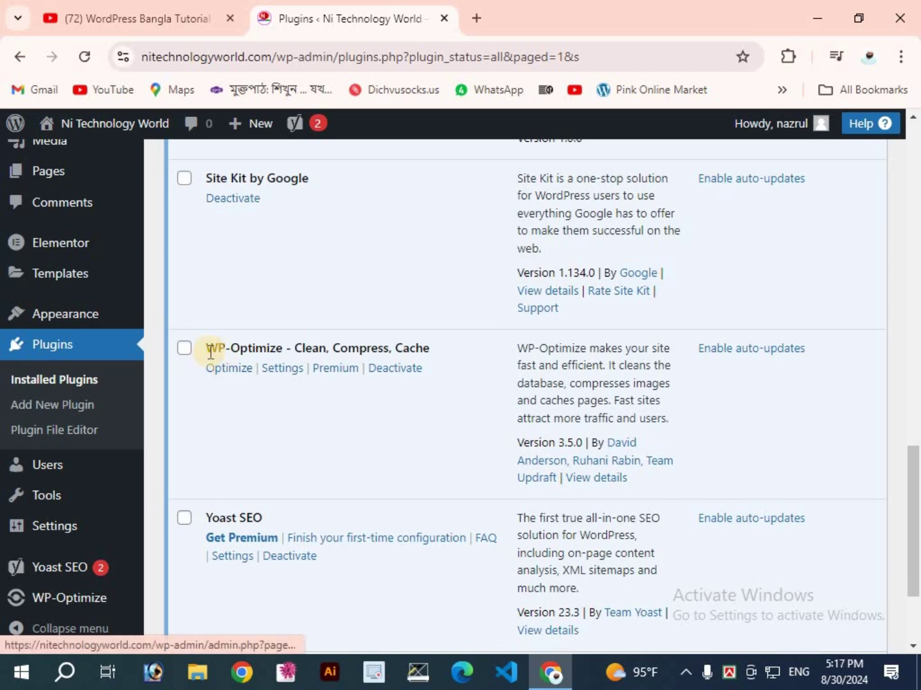
click(183, 349)
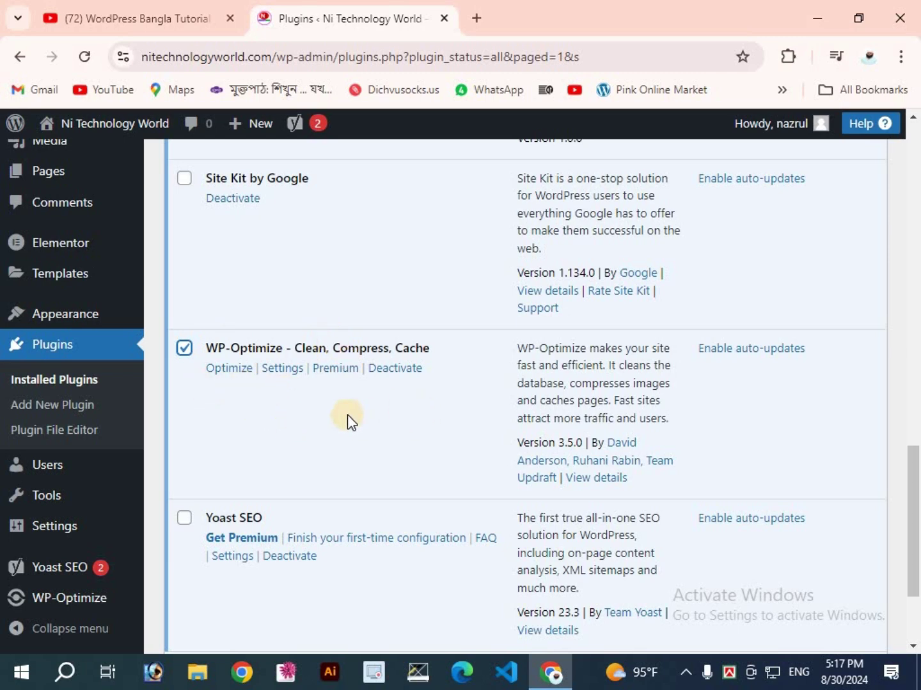
scroll(351, 420, up, 4)
scroll(346, 422, down, 5)
scroll(337, 423, up, 7)
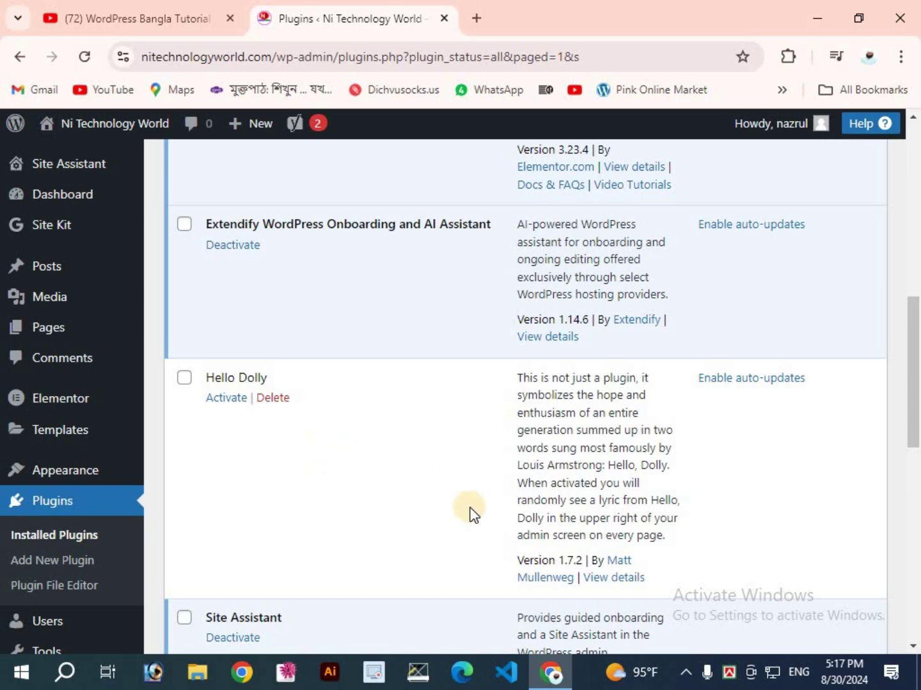
click(687, 673)
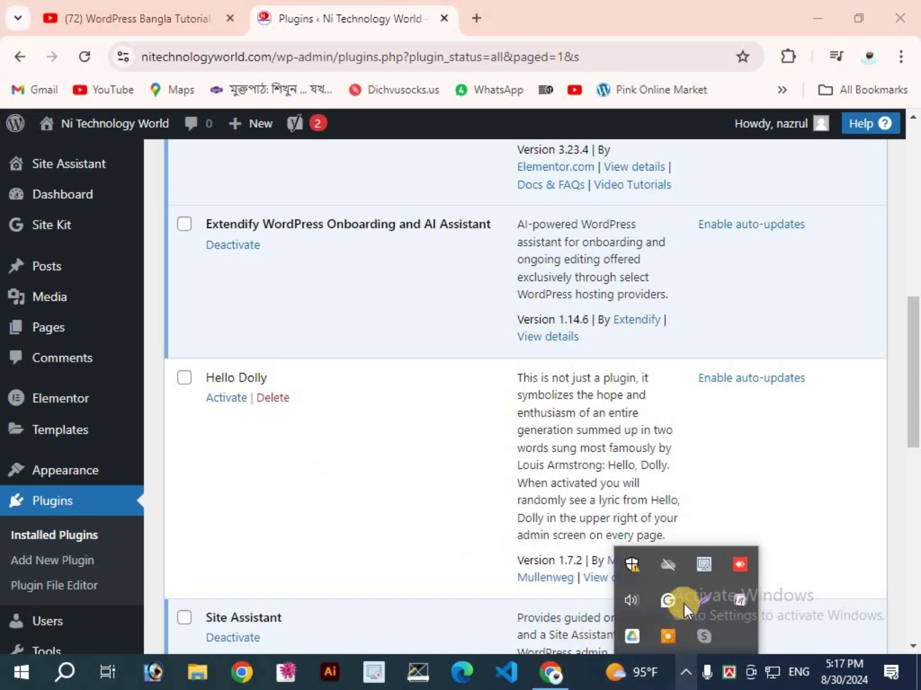